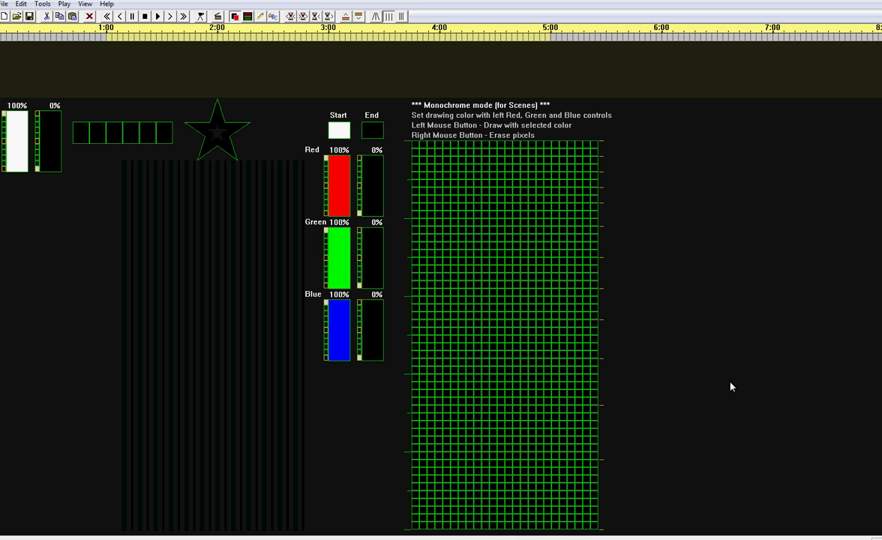
Step: Open Text Setup to begin a new text action previewing 'ABCDEF'
click(273, 17)
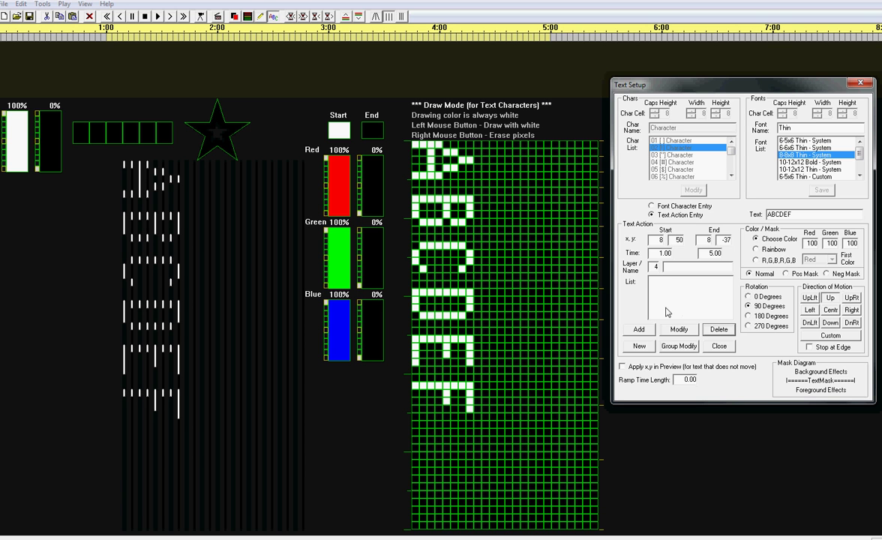
Step: Add the ABCDEF text as Text Action 1 and preview the sequence playback
click(638, 330)
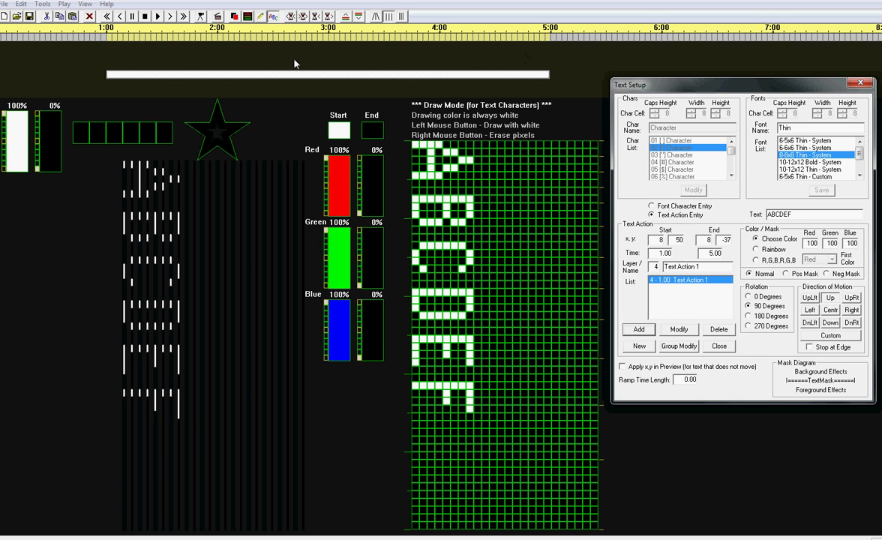
click(156, 16)
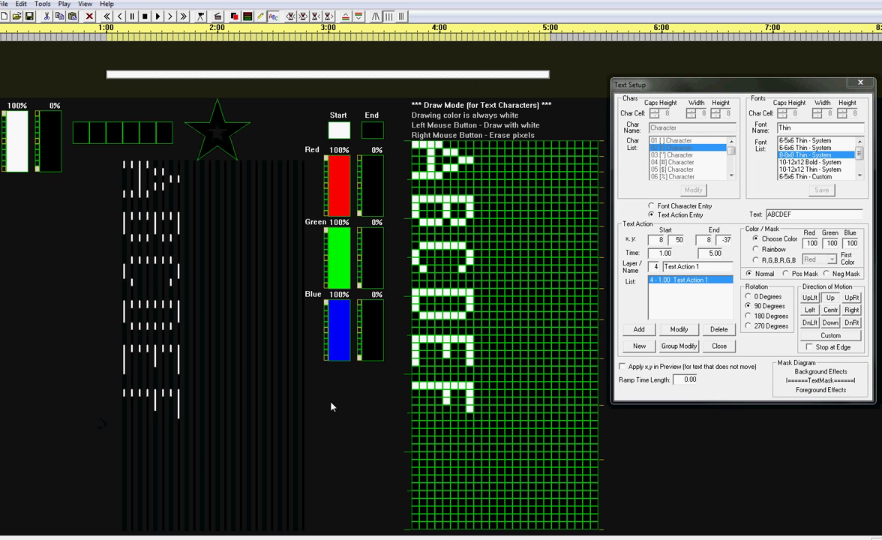
Step: Set the text's start colour to pure green (red and blue at 0%), then preview it
click(328, 216)
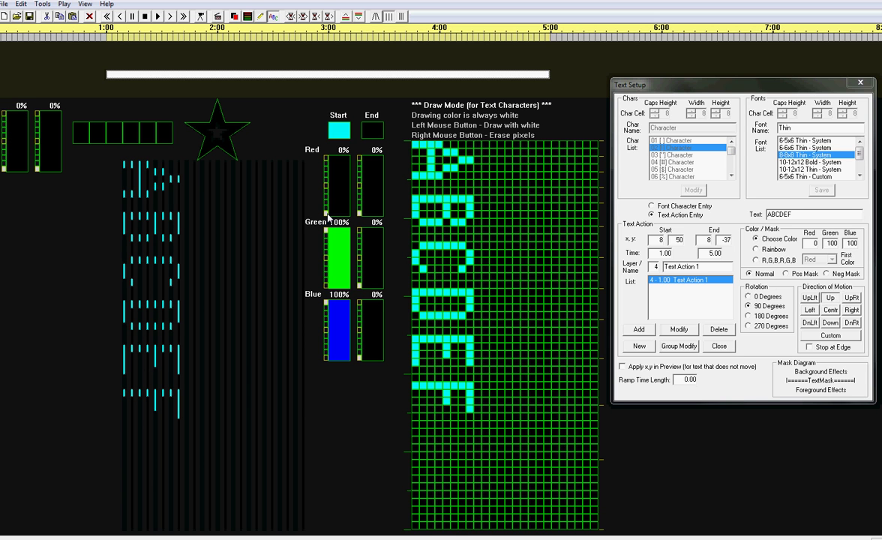
click(326, 361)
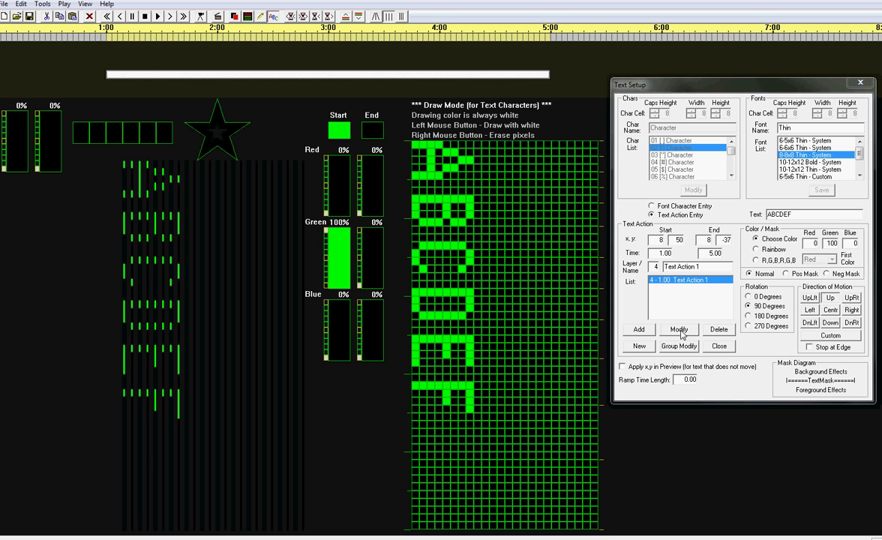
click(677, 331)
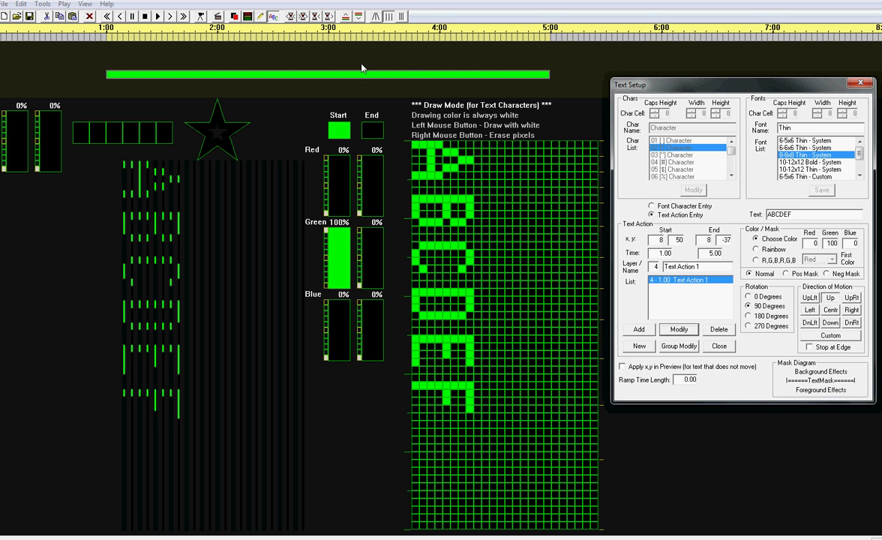
click(156, 16)
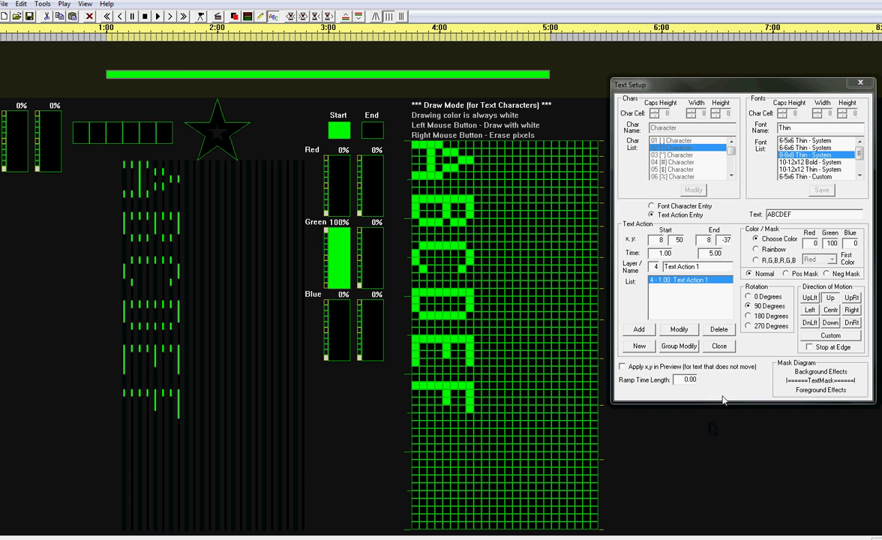
Step: Rotate the text 270 degrees with downward motion, then preview the playback
click(748, 327)
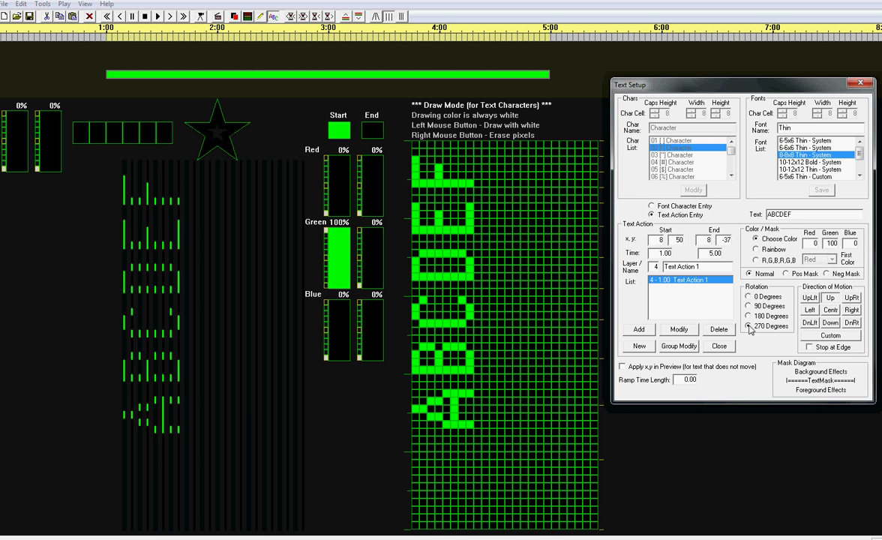
click(831, 323)
click(648, 306)
click(157, 15)
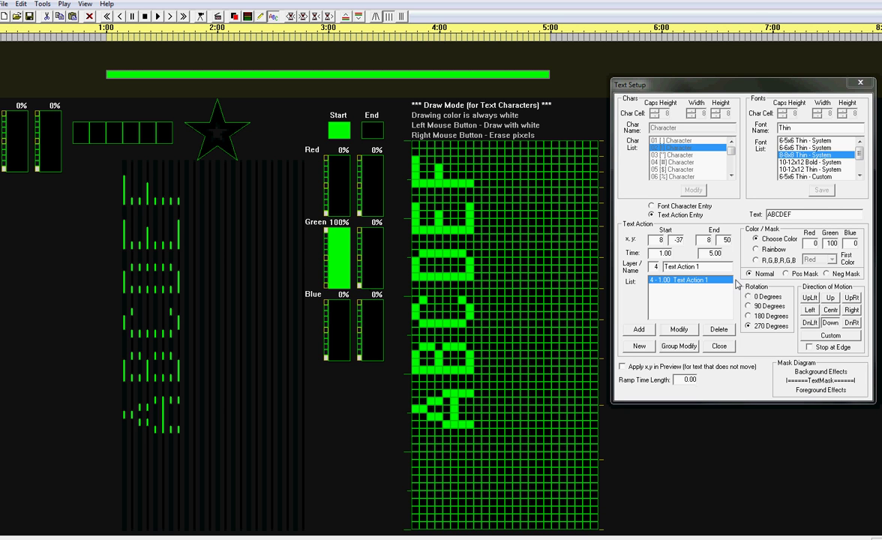
Step: Give Text Action 1 rainbow colouring and preview it descending through the display
click(756, 249)
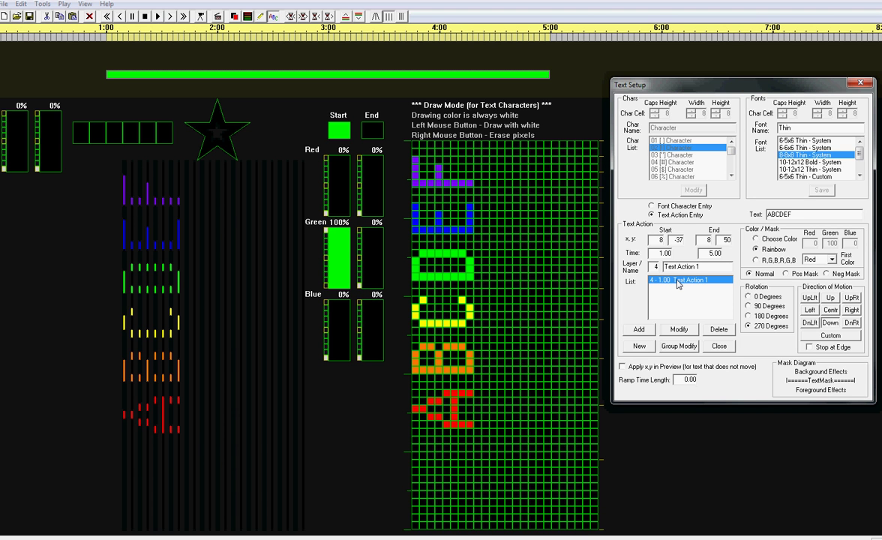
click(678, 329)
click(158, 15)
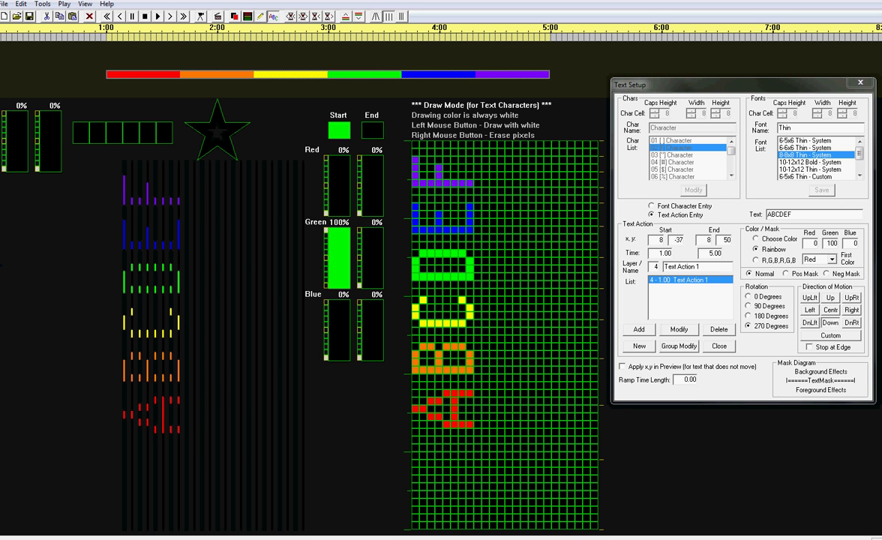
Step: Change the text to 'Merry!' and apply the 10-12x12 Bold - Custom font
double_click(794, 215)
text(Merry)
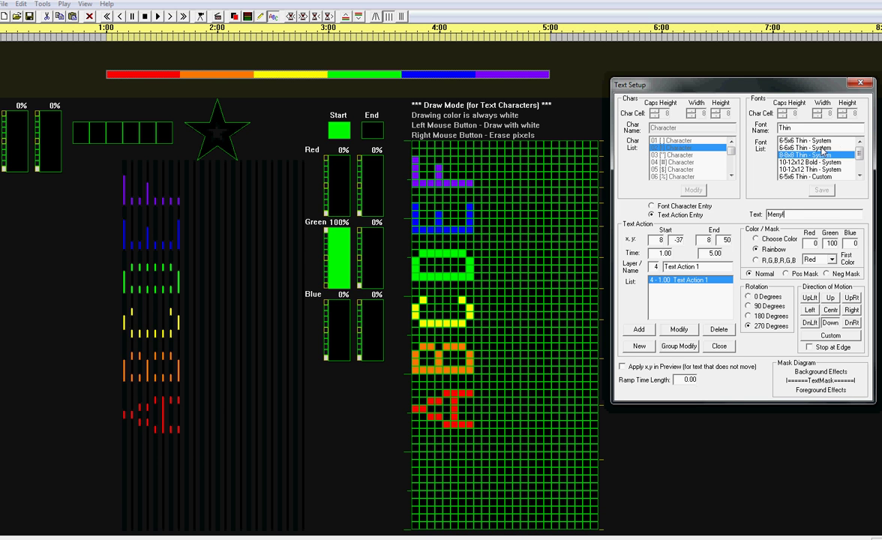
click(823, 147)
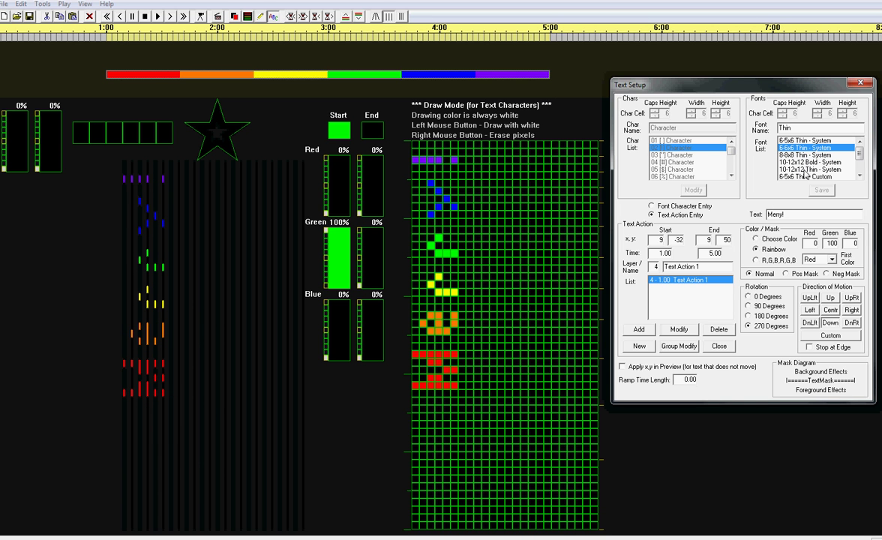
click(806, 171)
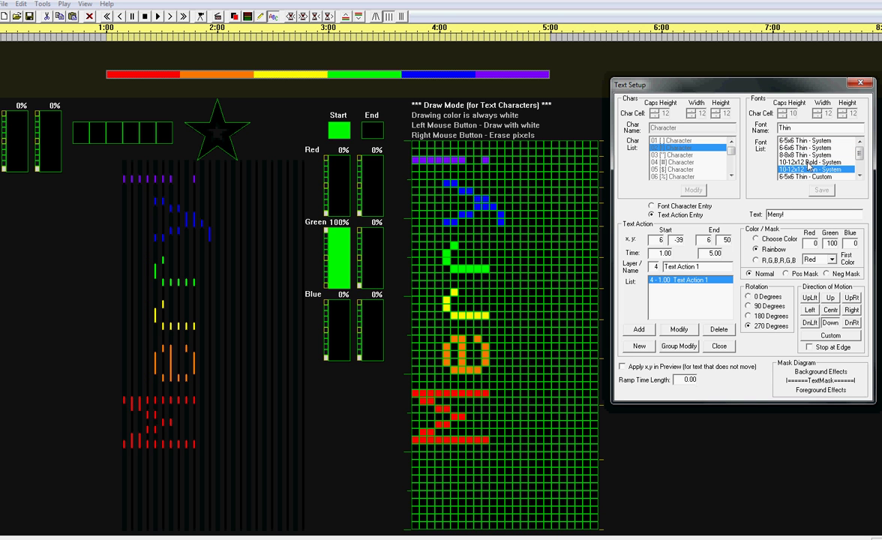
click(809, 163)
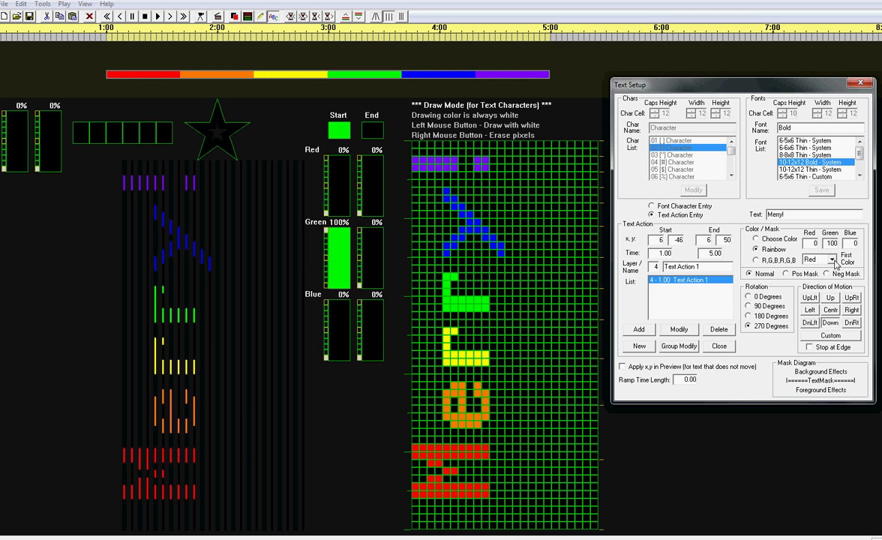
click(679, 330)
drag(864, 154, 860, 174)
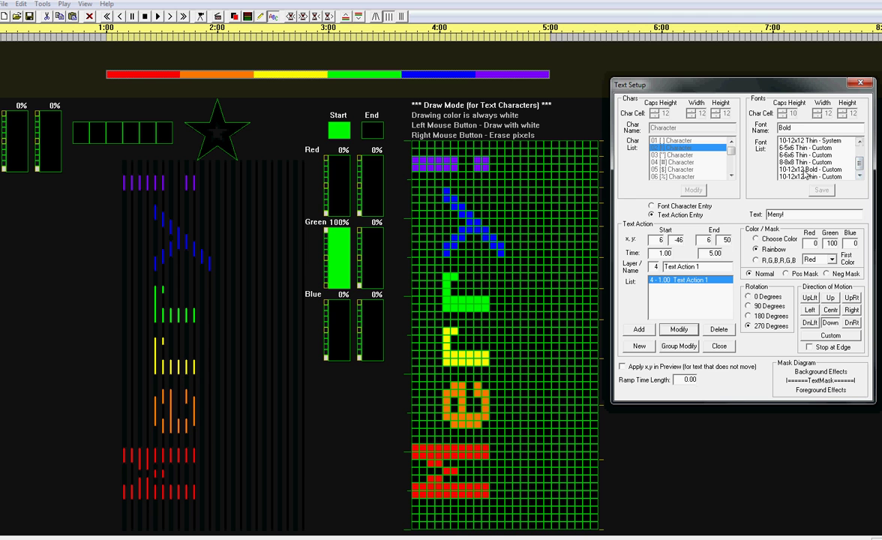
click(804, 170)
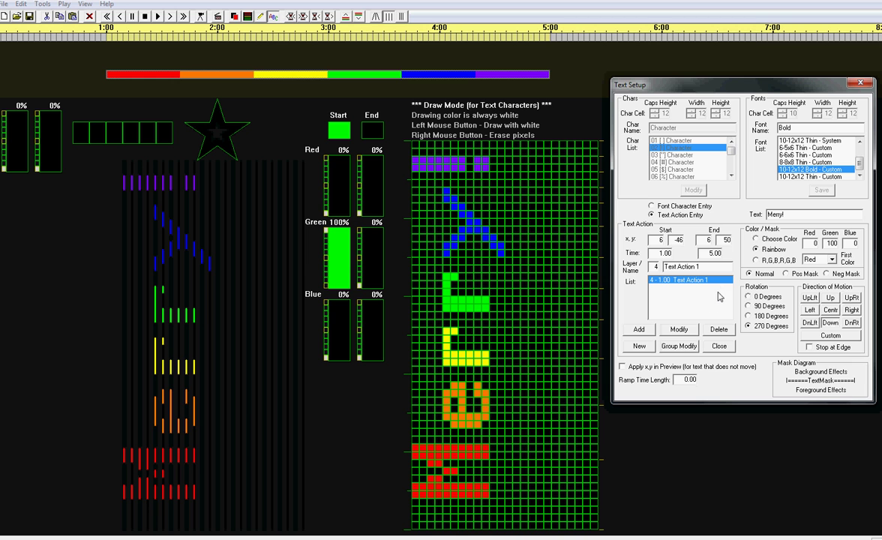
click(658, 279)
Step: In Font Character Entry, select the '!' character and widen its cell to 6
click(664, 207)
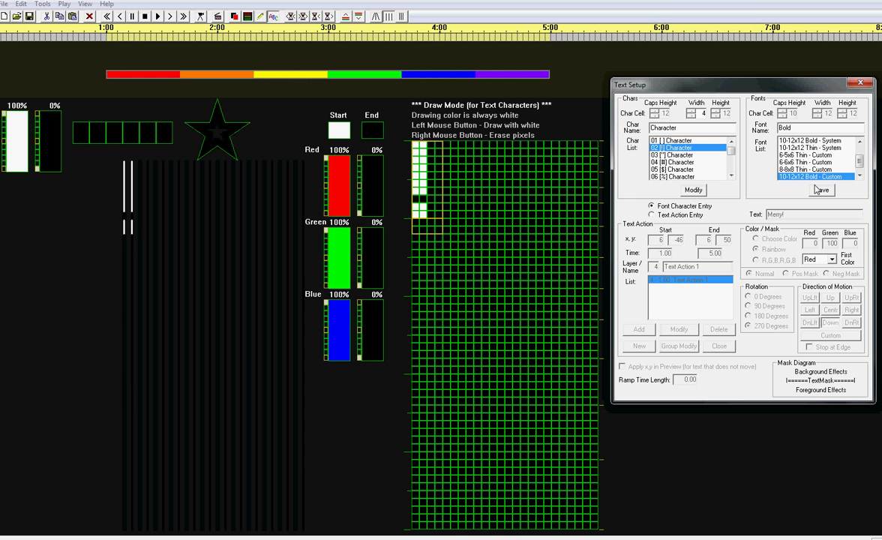
click(674, 155)
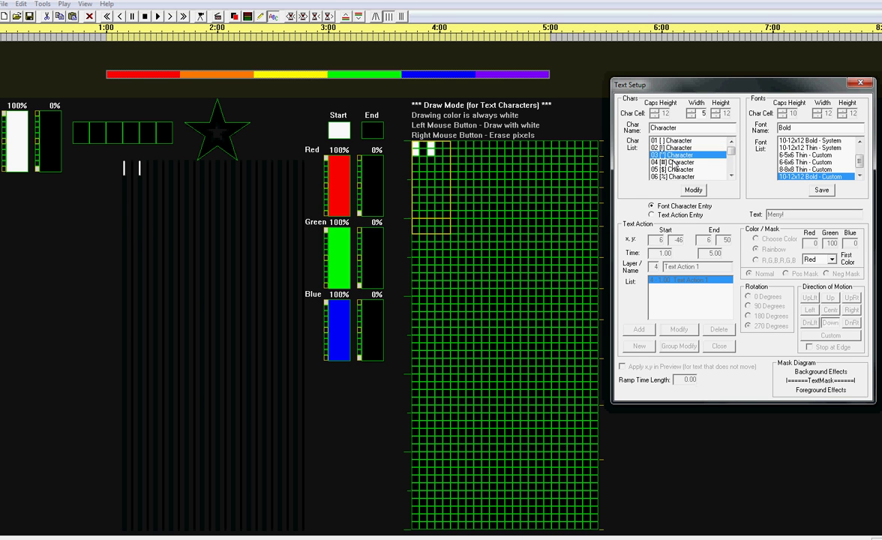
click(676, 170)
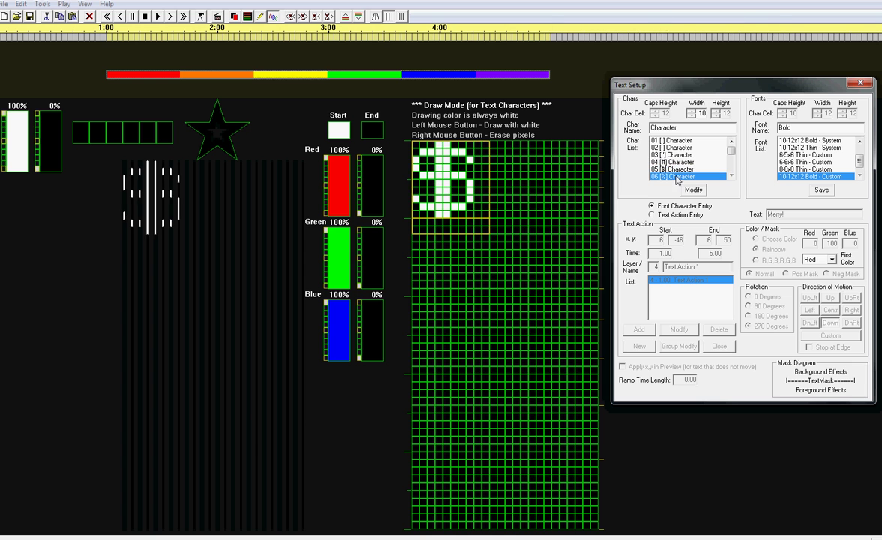
click(668, 147)
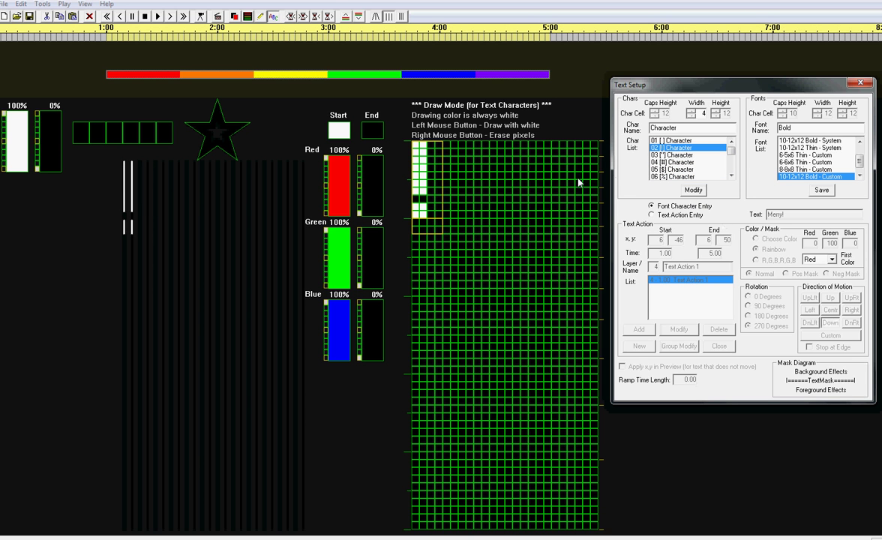
click(692, 112)
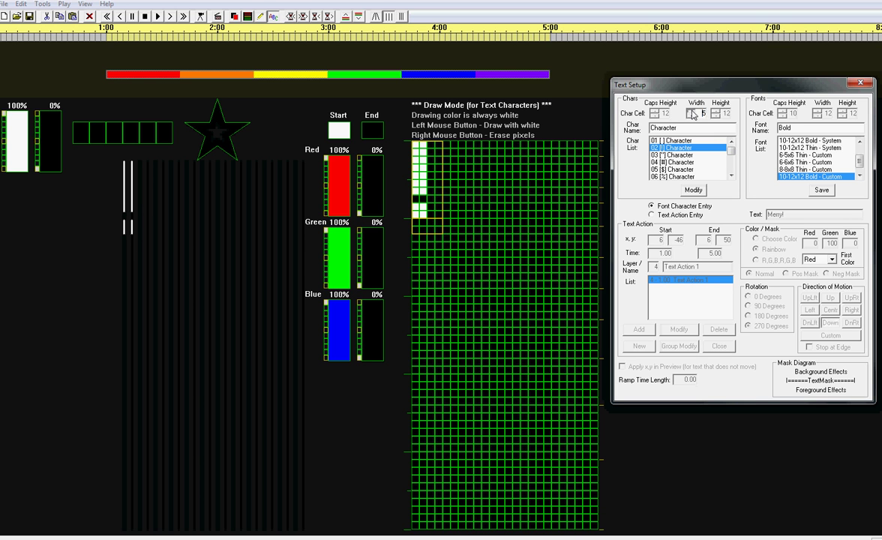
click(693, 189)
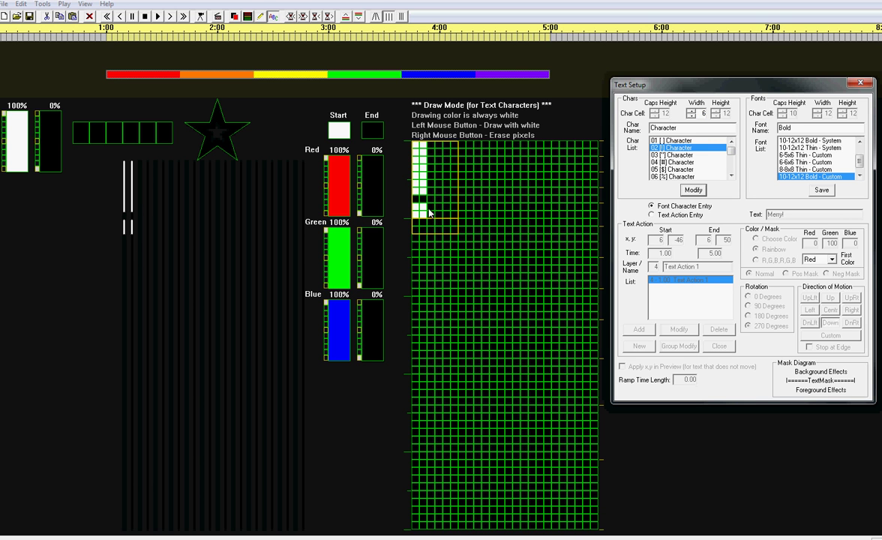
Step: Redraw the exclamation point with a thicker stroke and 2x2 dot, then save the font
drag(422, 144, 424, 191)
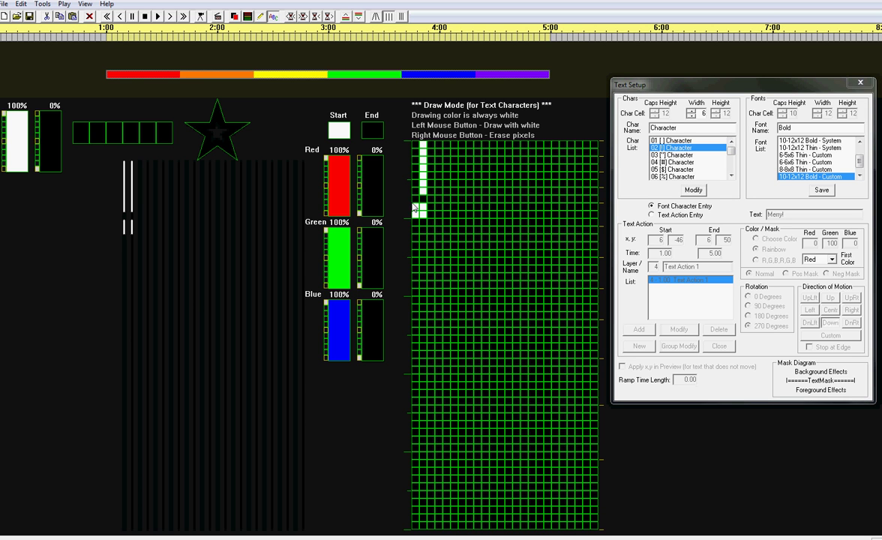
right_click(423, 172)
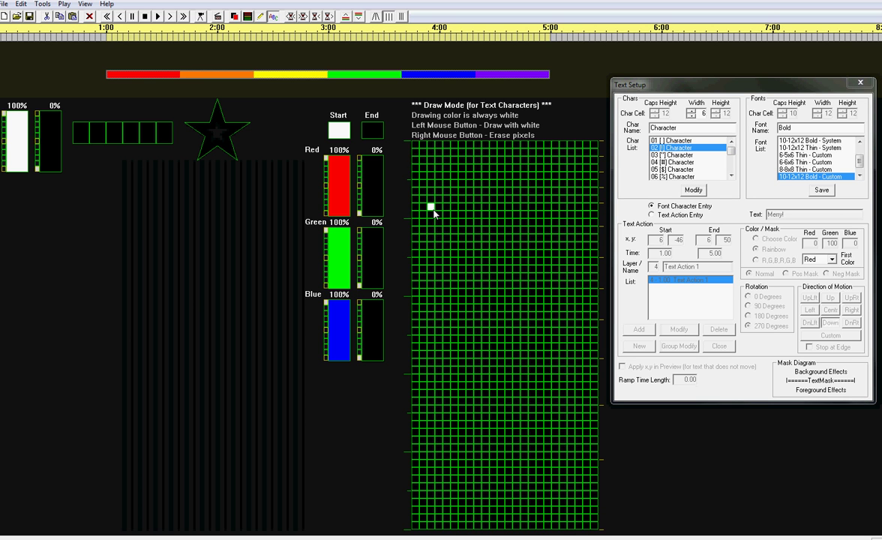
mouse_move(431, 206)
mouse_down()
mouse_move(438, 214)
mouse_move(440, 184)
mouse_move(450, 180)
mouse_move(448, 149)
mouse_move(425, 163)
mouse_move(425, 149)
mouse_up()
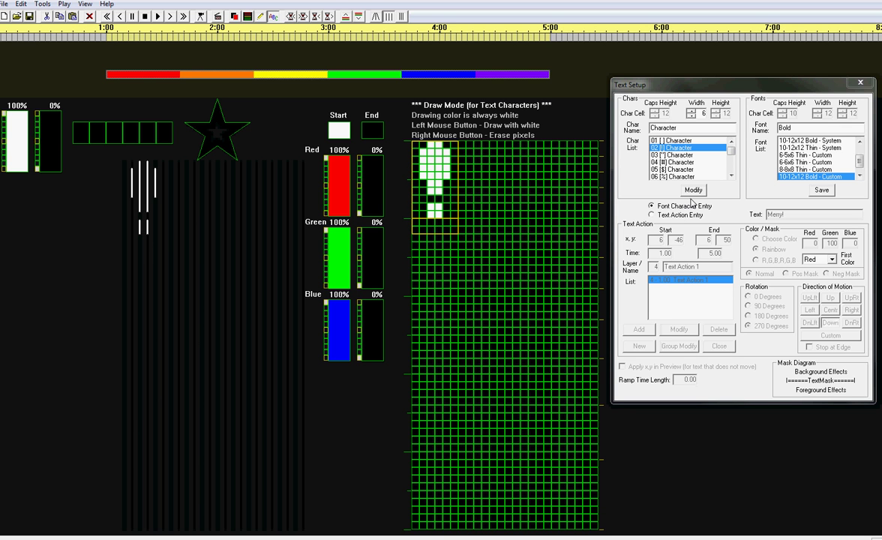
click(694, 192)
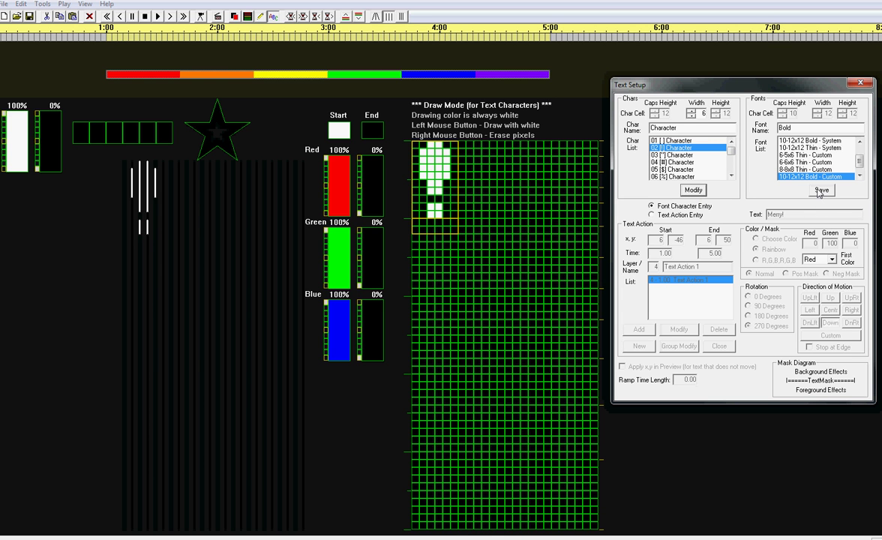
click(820, 191)
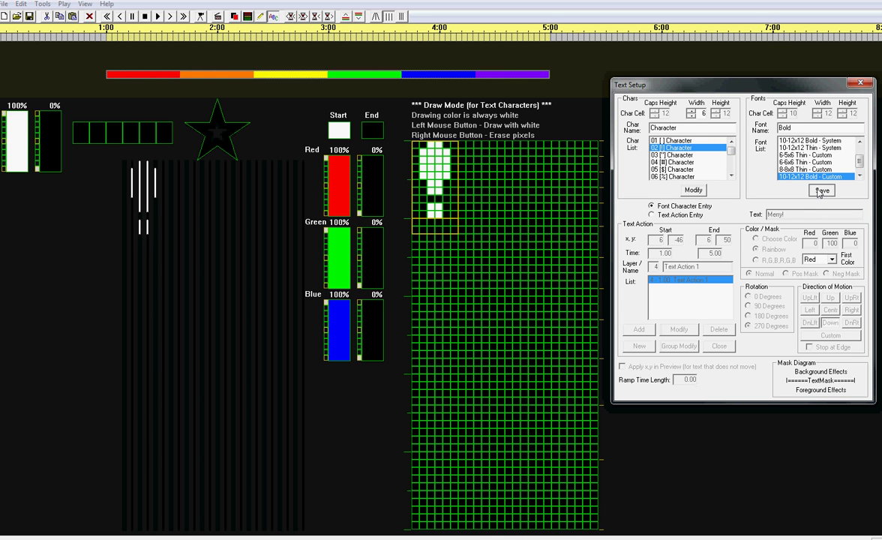
Step: Return to Text Action Entry to preview rainbow 'Merry!' with the redrawn exclamation point
click(665, 216)
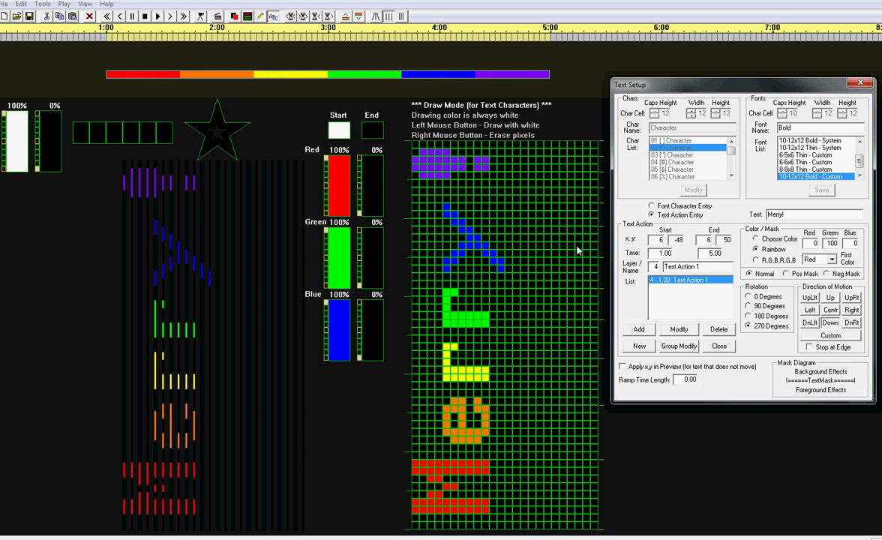